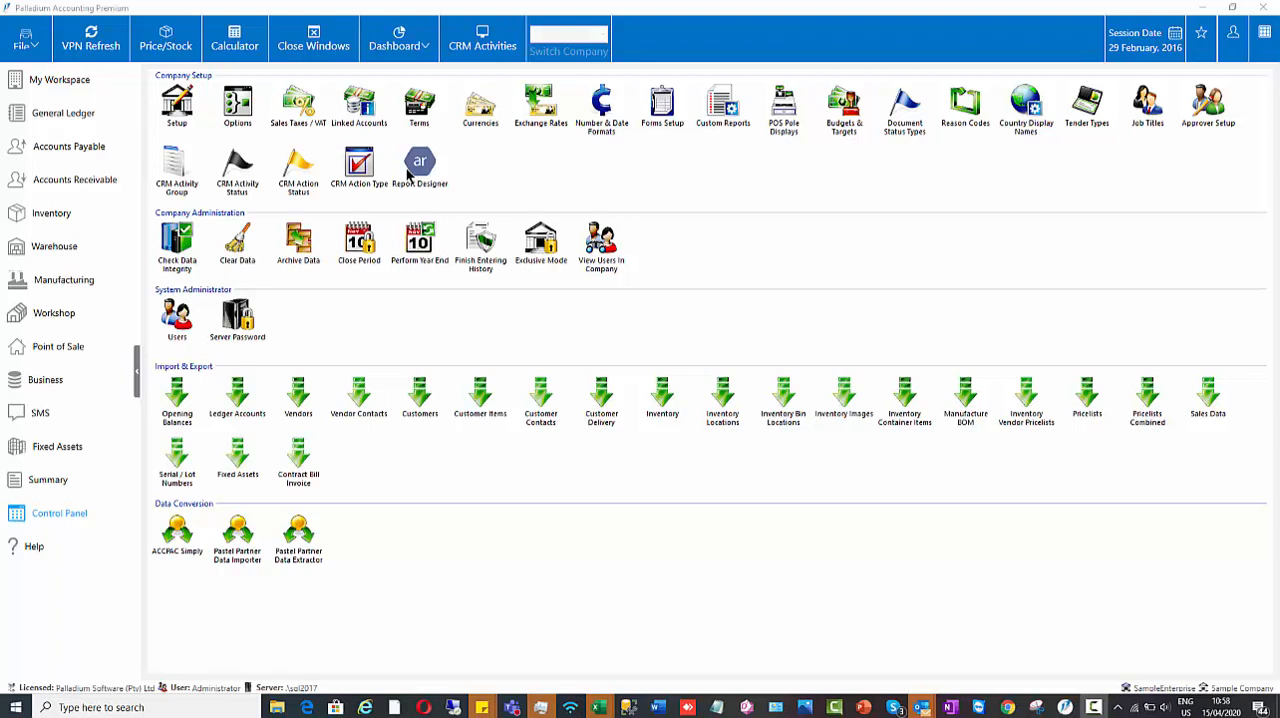
Step: Check the Drop Shipments option in the second settings page of the Receivables / Workshop company options, and accept the options
left_click(80, 509)
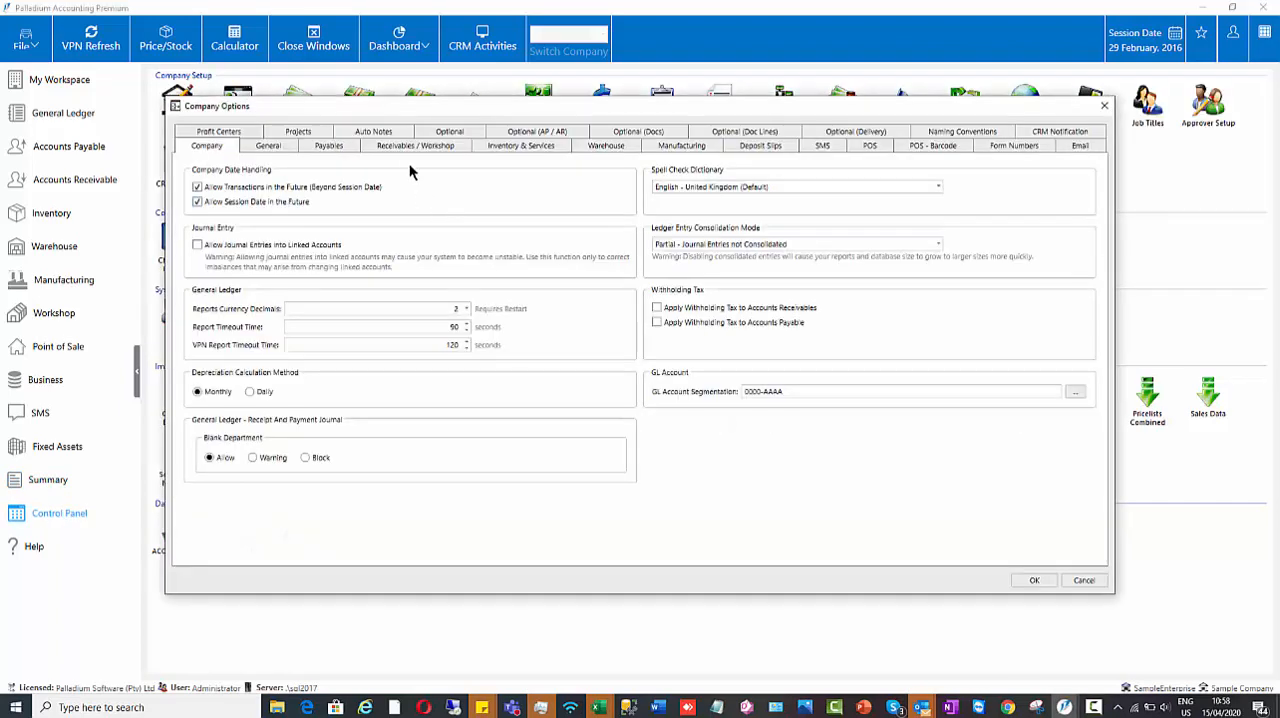
left_click(402, 145)
left_click(256, 170)
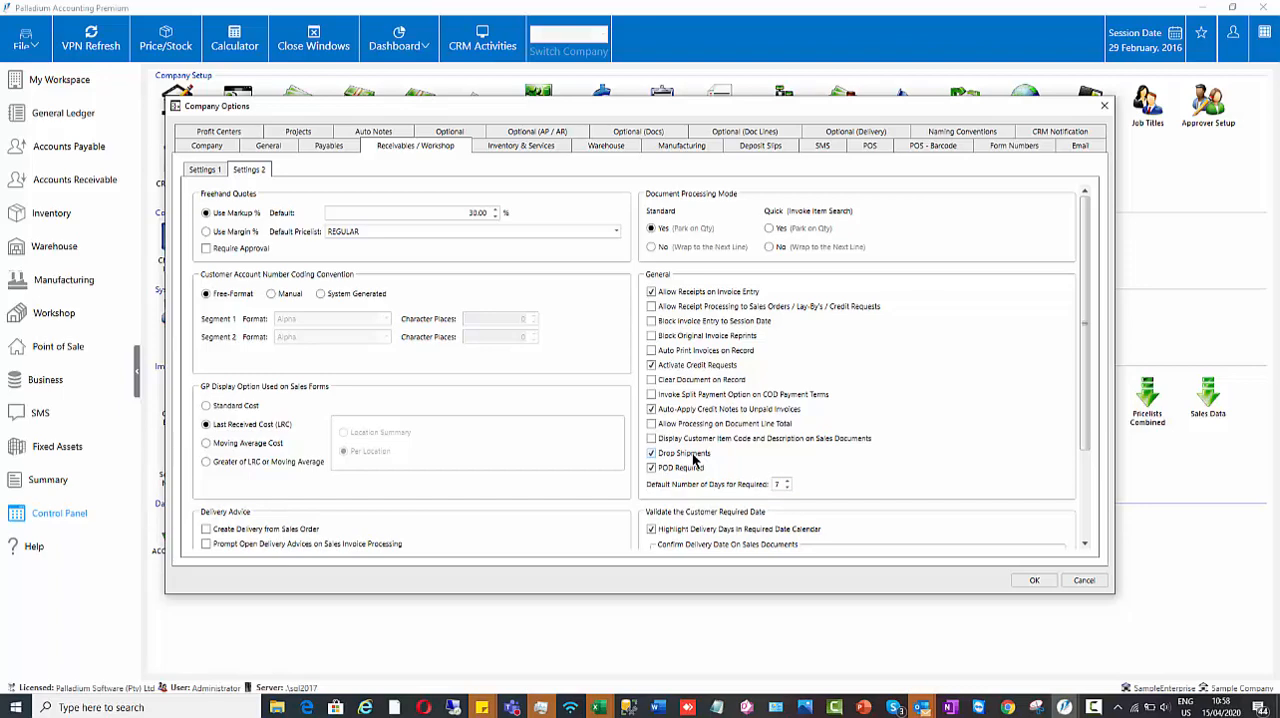
left_click(1033, 581)
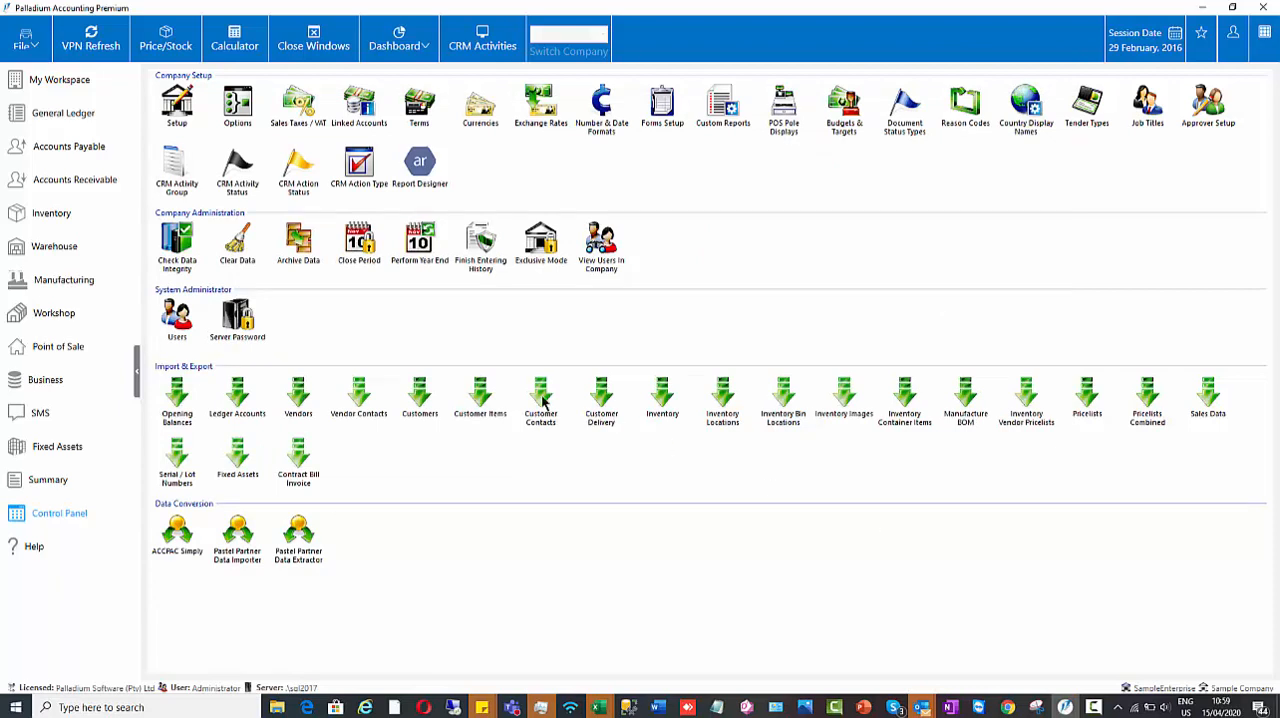
Step: Start a new sales order in Accounts Receivable for the customer Ashburton Reinforcing
left_click(97, 176)
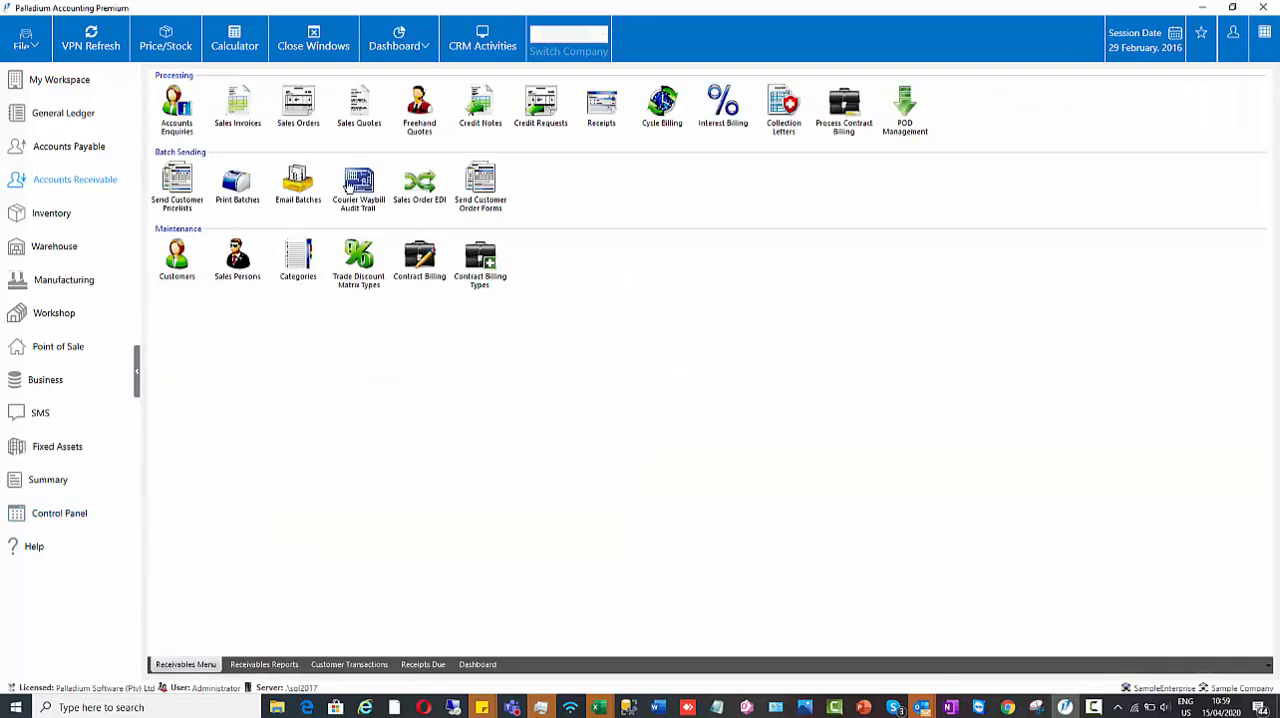
left_click(300, 110)
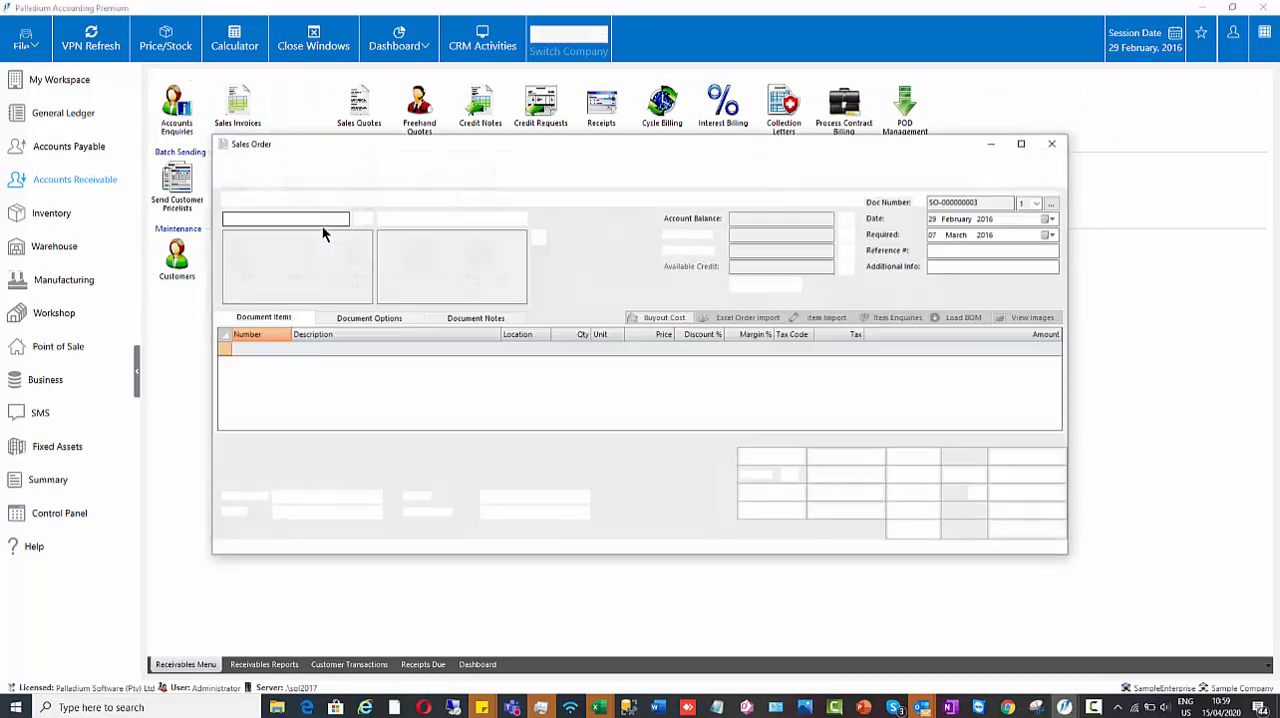
left_click(363, 219)
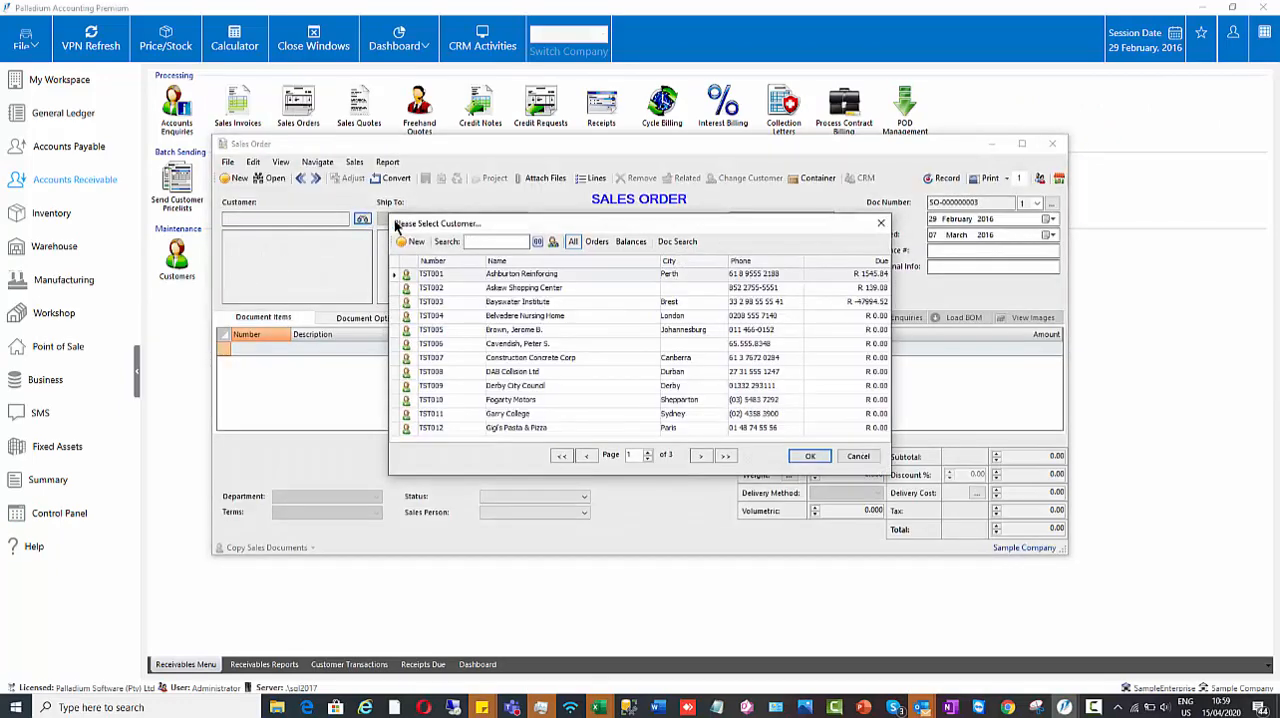
double_click(516, 274)
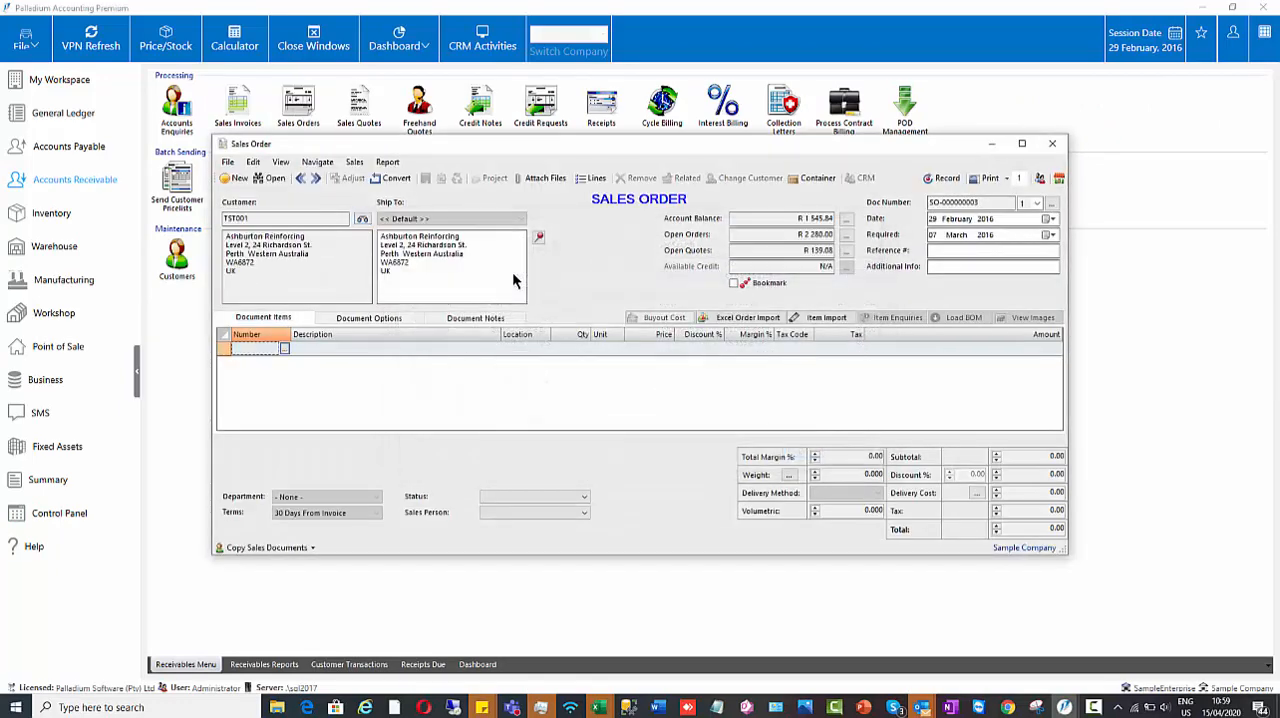
Step: Add the Samsung 11" Laptop (SAM-11-LAP) to the sales order at a price of 10 000, then record and close the order
left_click(285, 348)
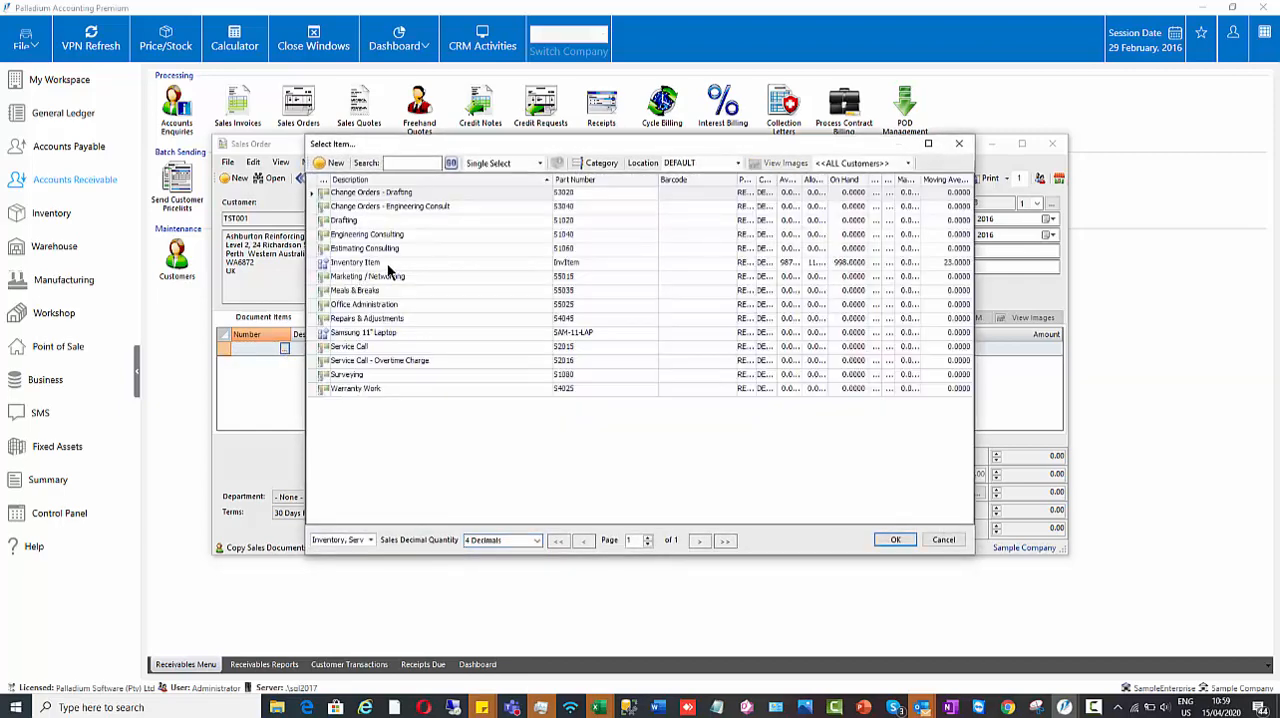
double_click(387, 335)
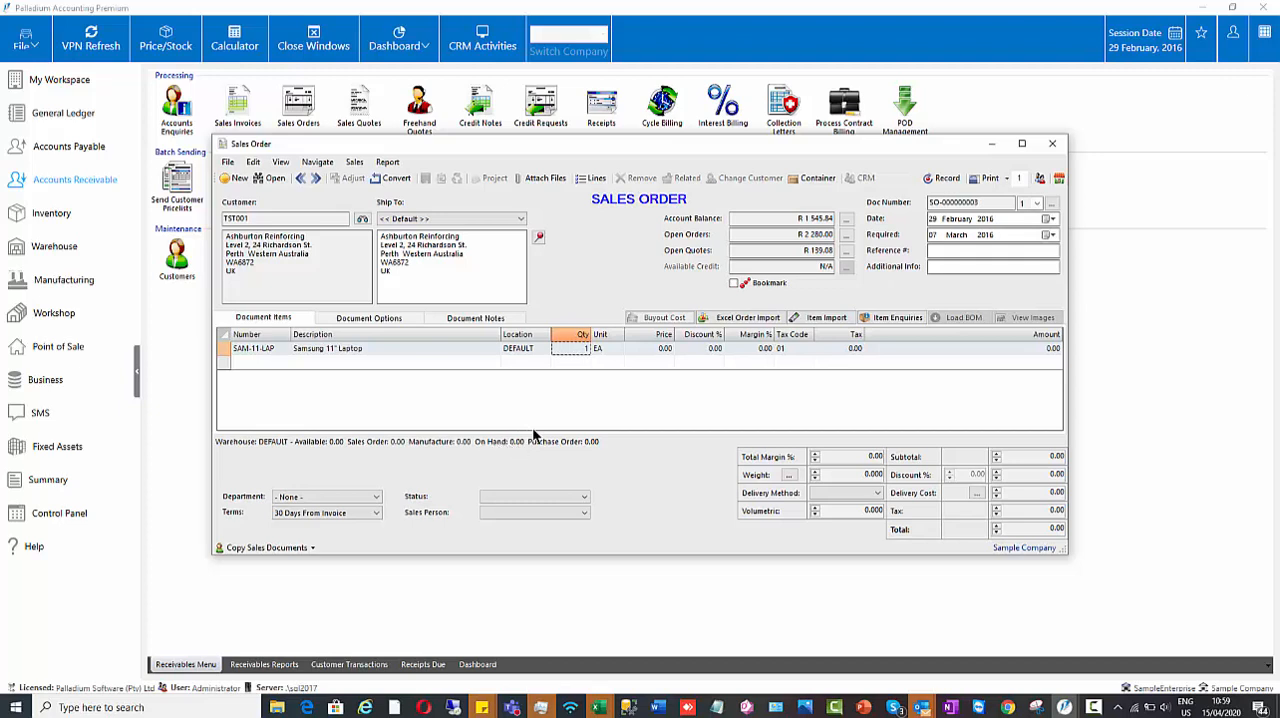
left_click(648, 350)
type("10 00")
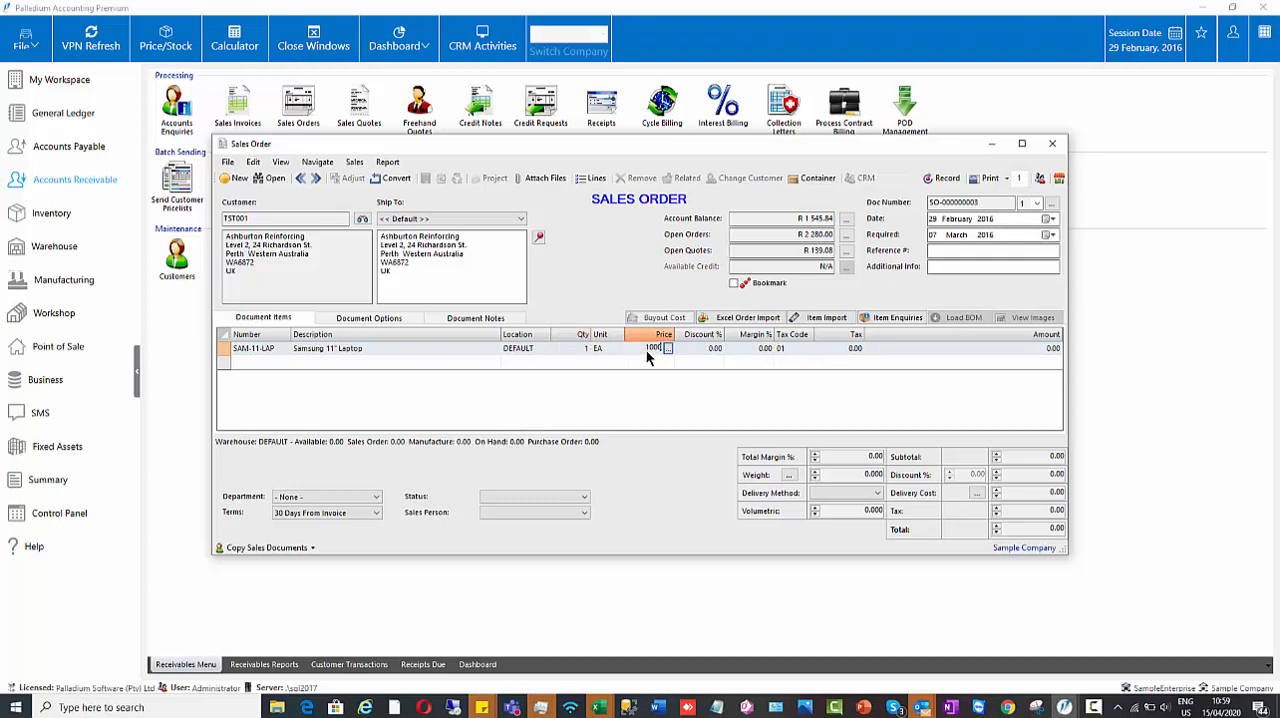
type("0")
key("Return")
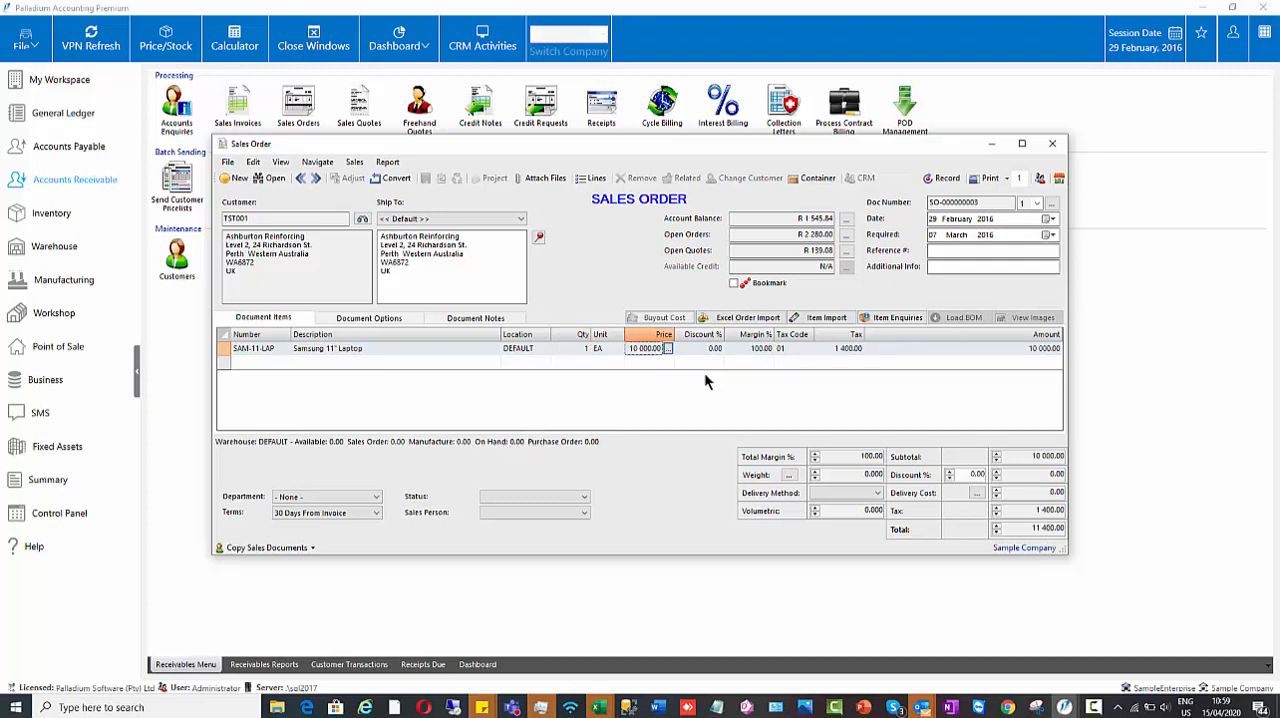
left_click(943, 178)
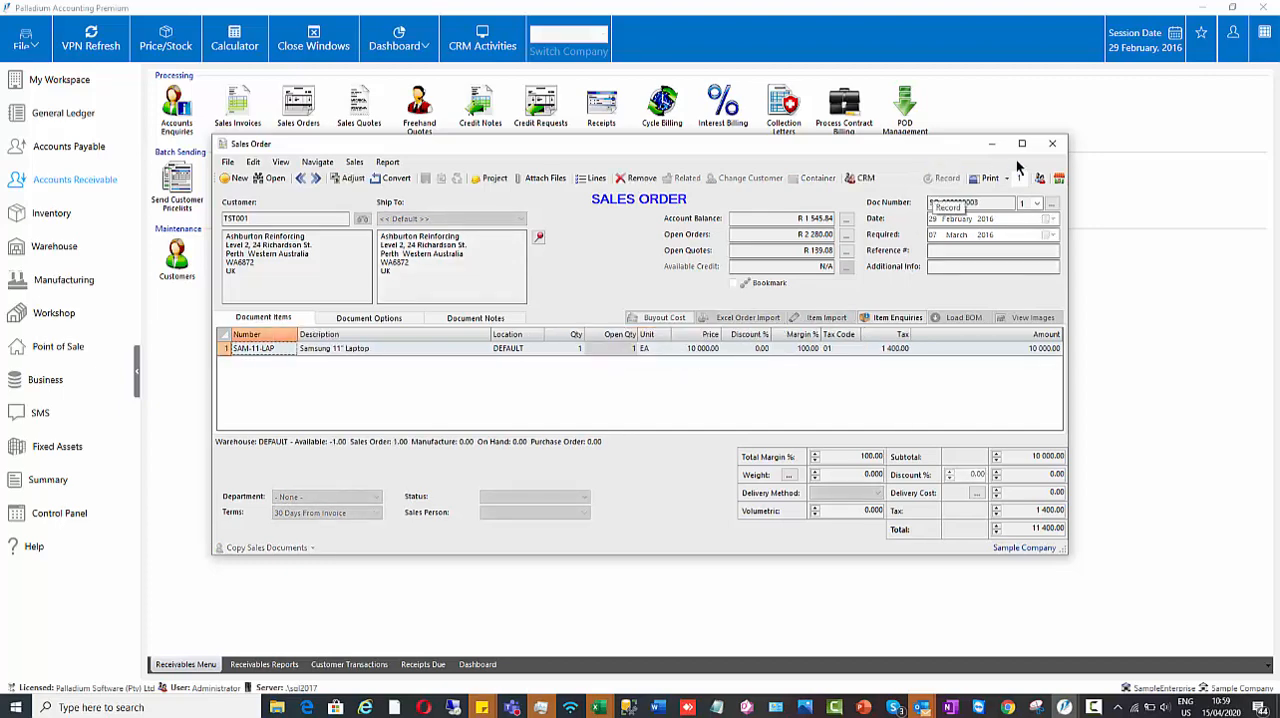
left_click(1052, 145)
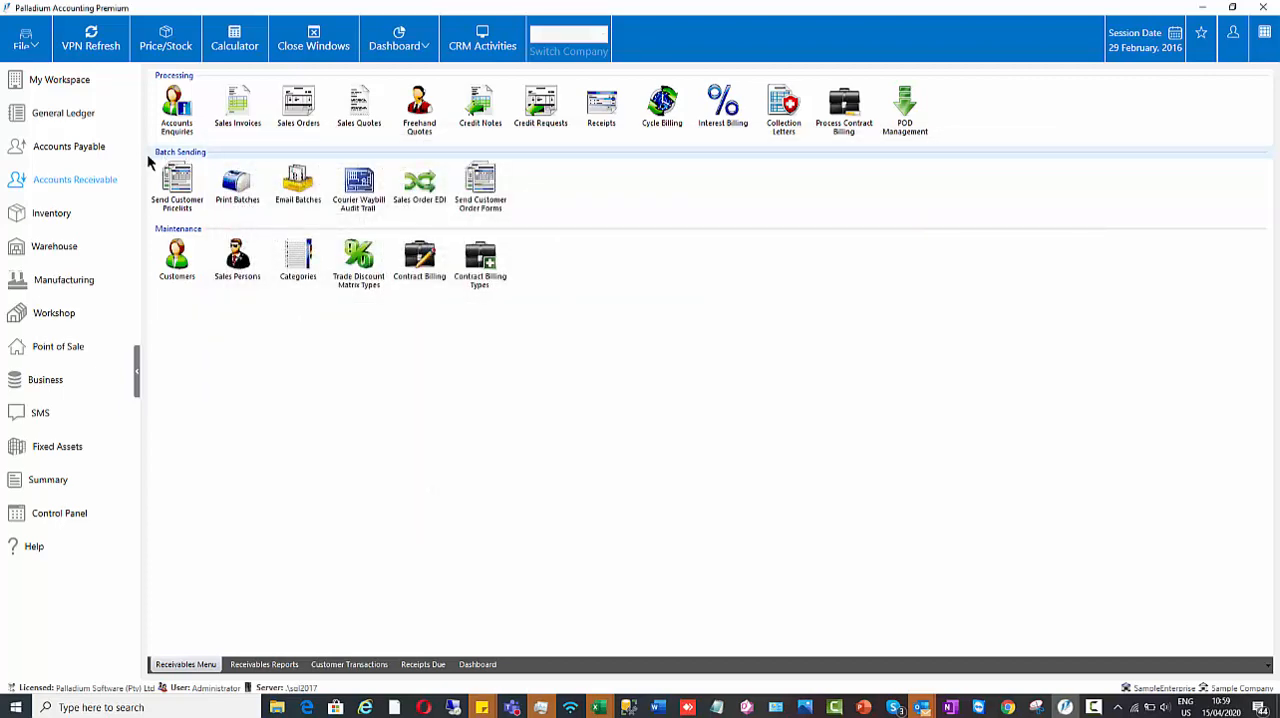
Step: Start a new purchase order in Accounts Payable for the vendor Abercrombie Hardware
left_click(95, 157)
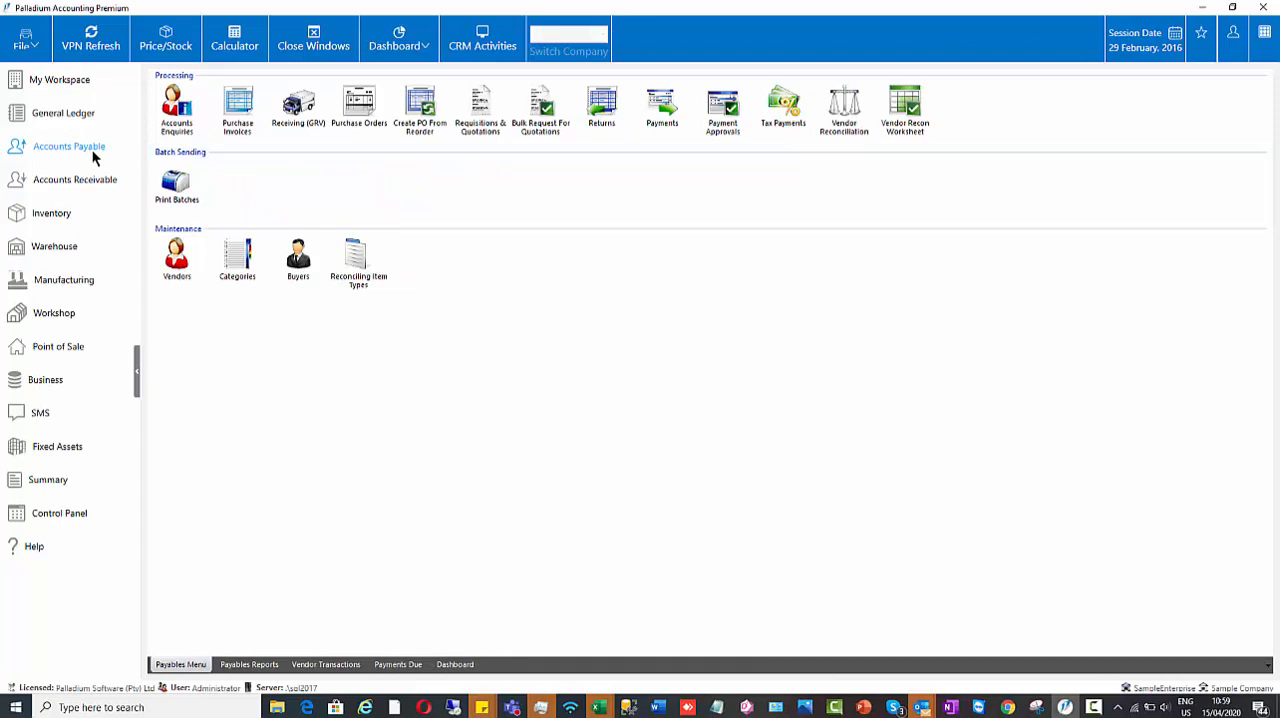
left_click(354, 113)
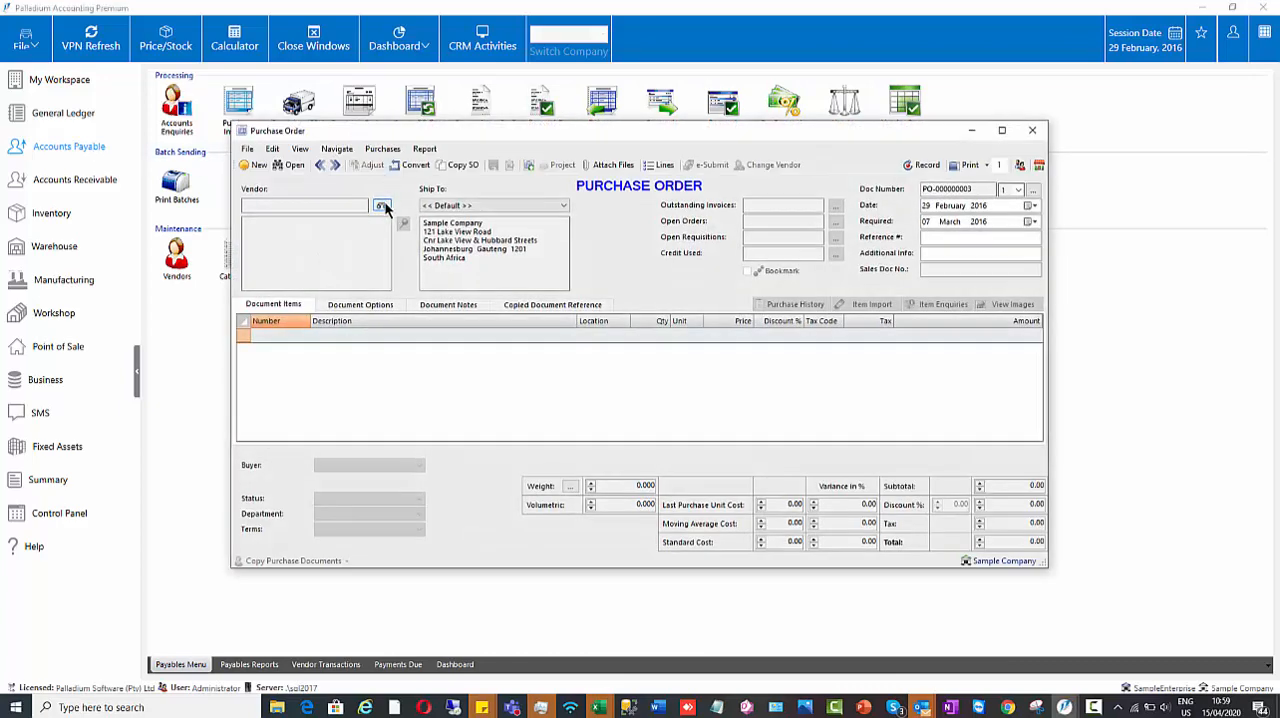
left_click(382, 206)
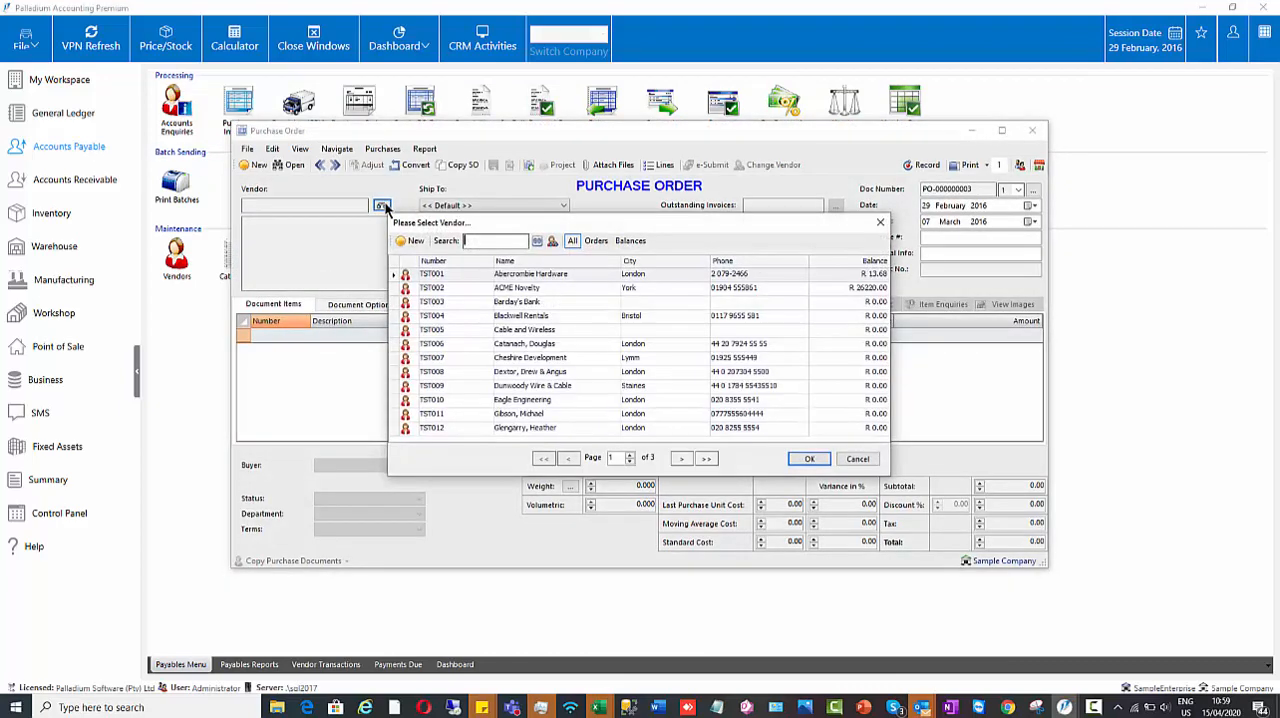
double_click(468, 274)
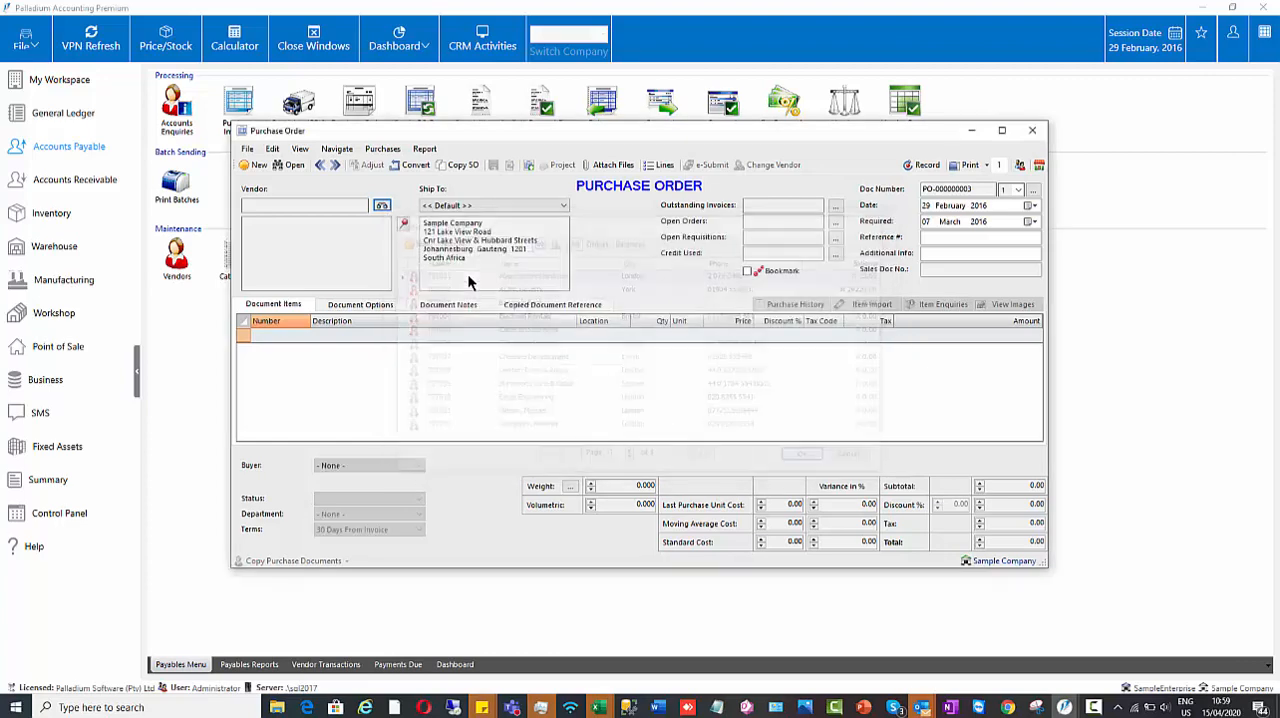
Step: Copy the Samsung laptop line from the Ashburton Reinforcing sales order into the purchase order, using the customer's address as the supplier delivery address
left_click(458, 169)
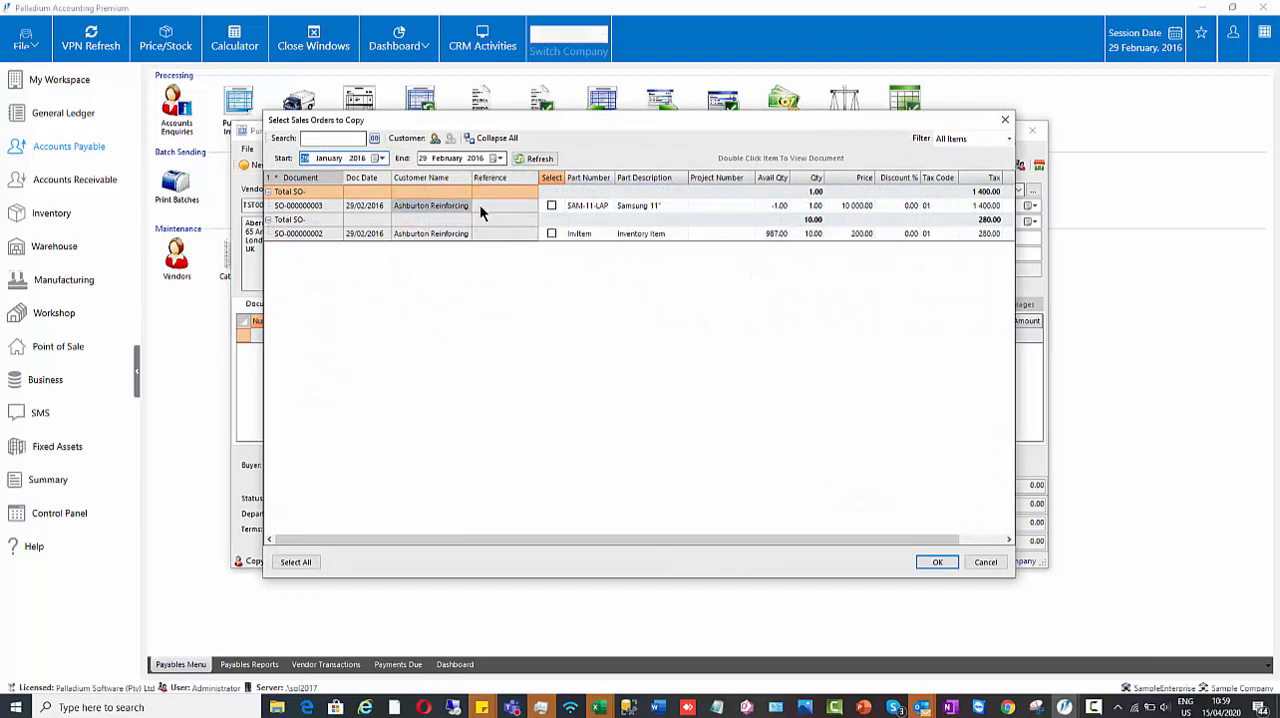
left_click(551, 206)
left_click(551, 206)
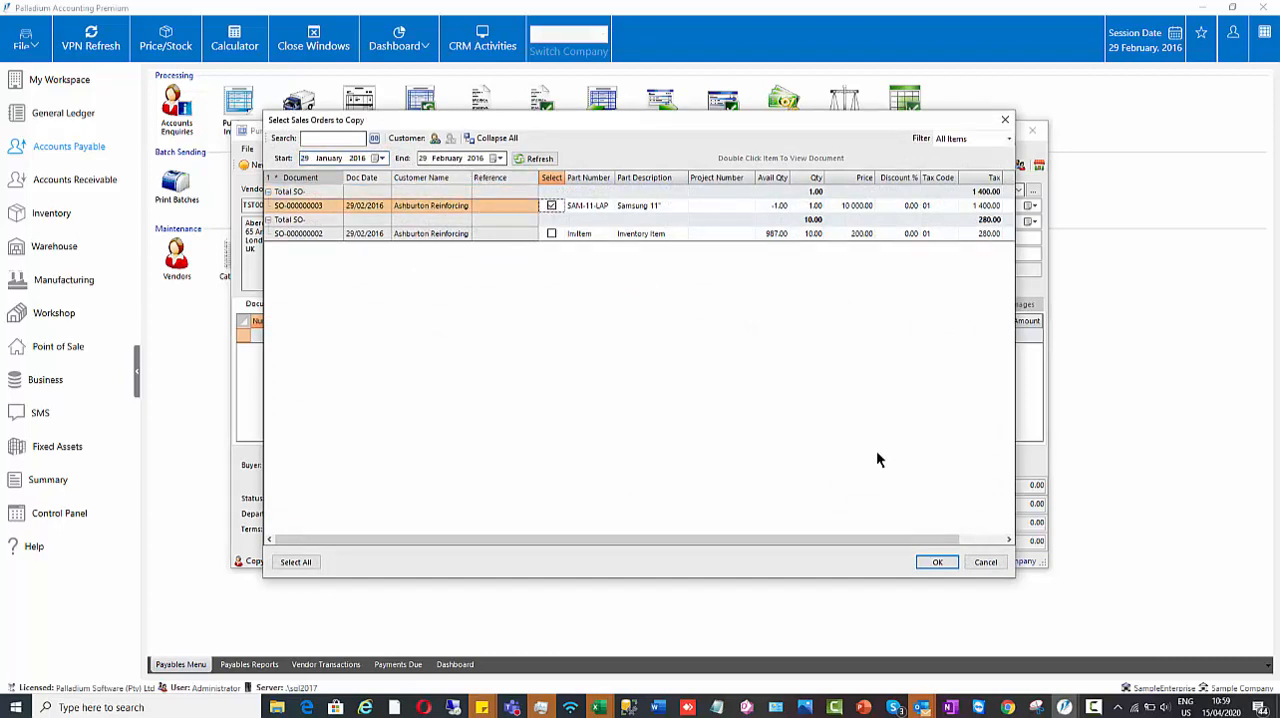
left_click(936, 562)
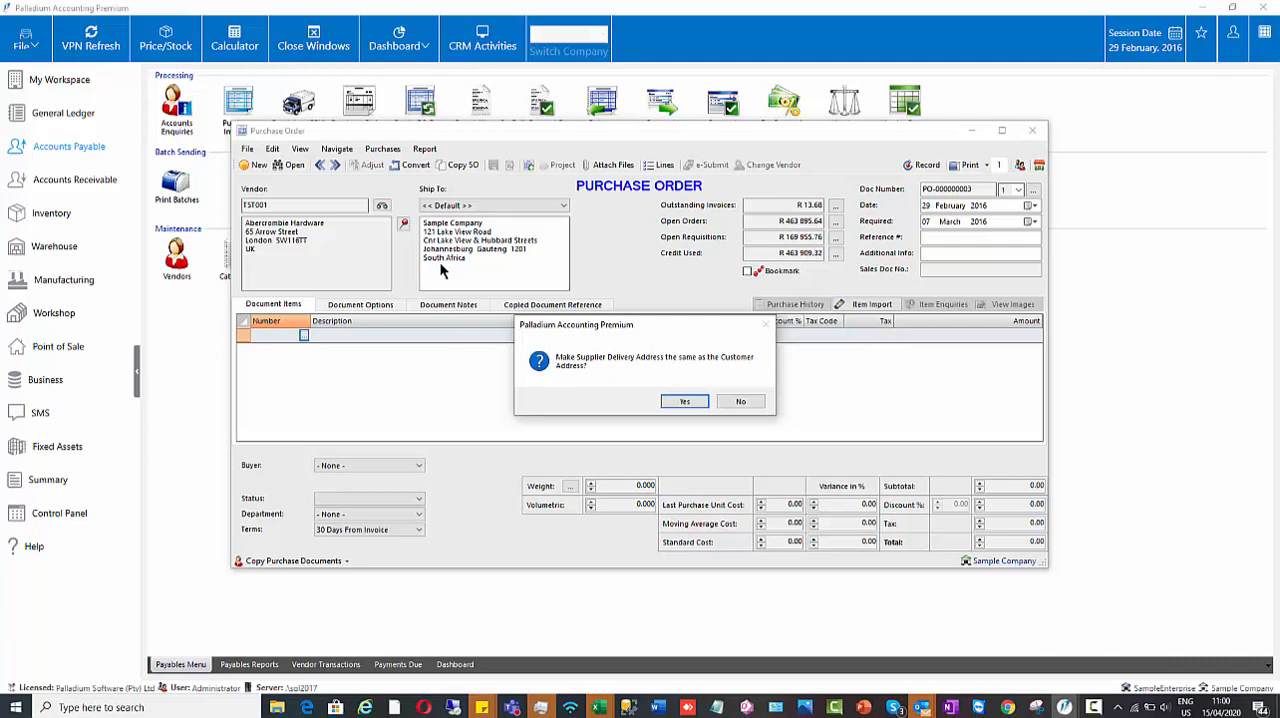
left_click(665, 400)
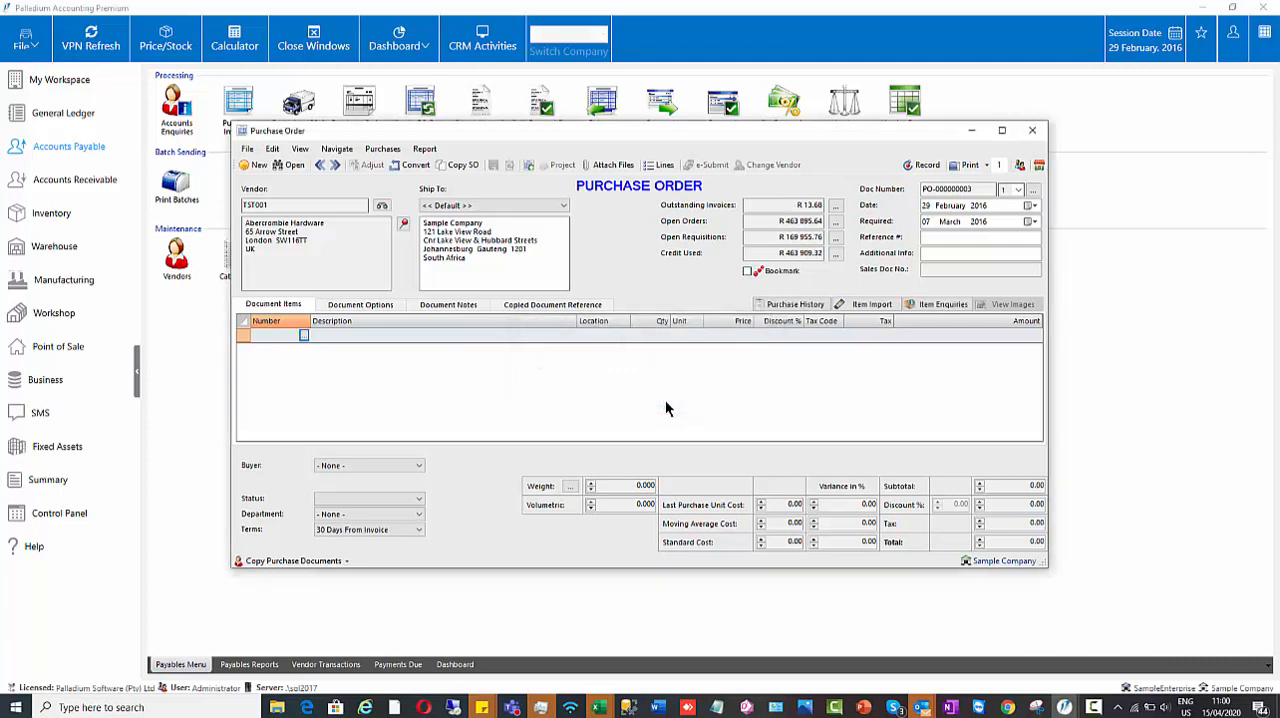
left_click_drag(475, 257, 419, 226)
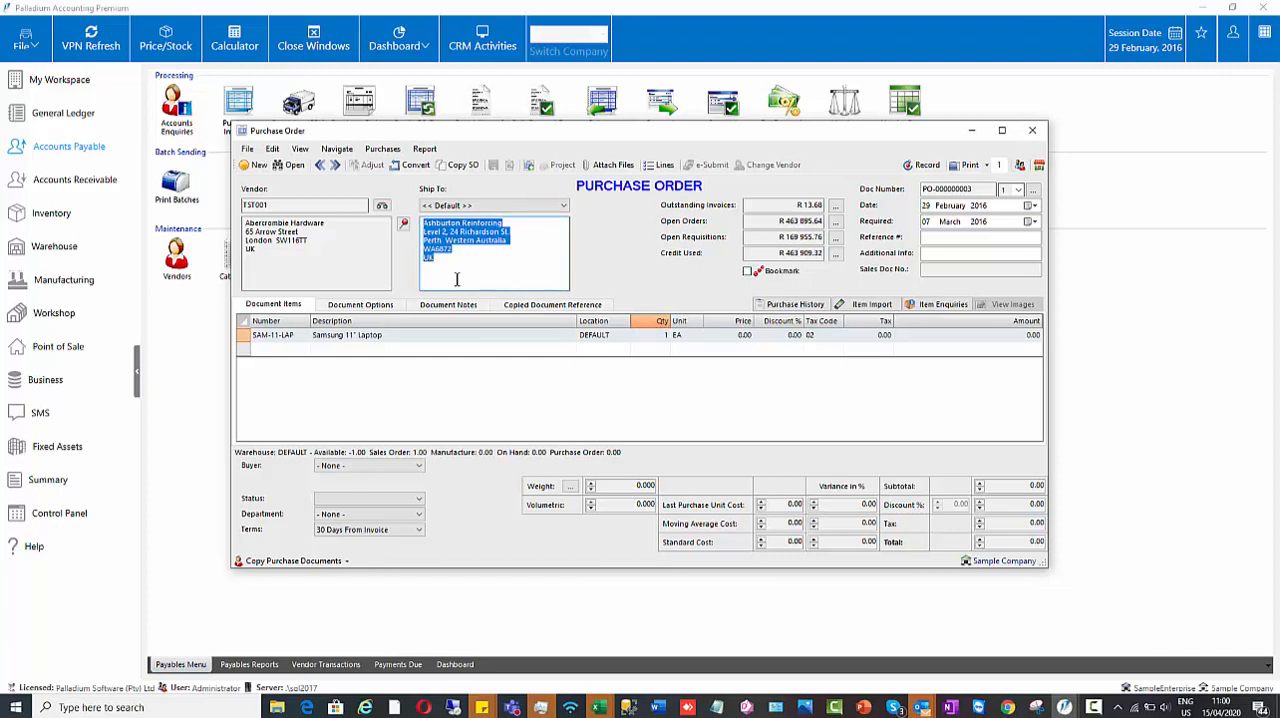
Step: Set the laptop's purchase price to 8000 instead of recording it at zero cost, then record and close the purchase order
left_click(918, 165)
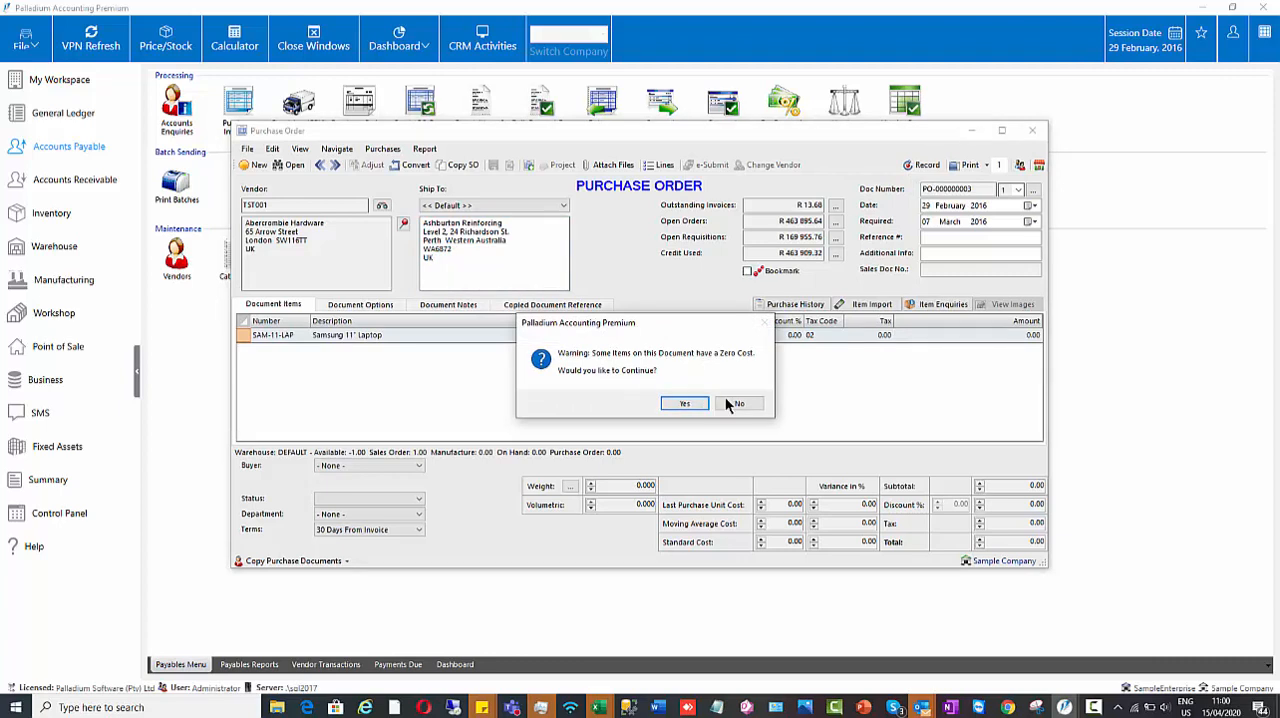
left_click(733, 402)
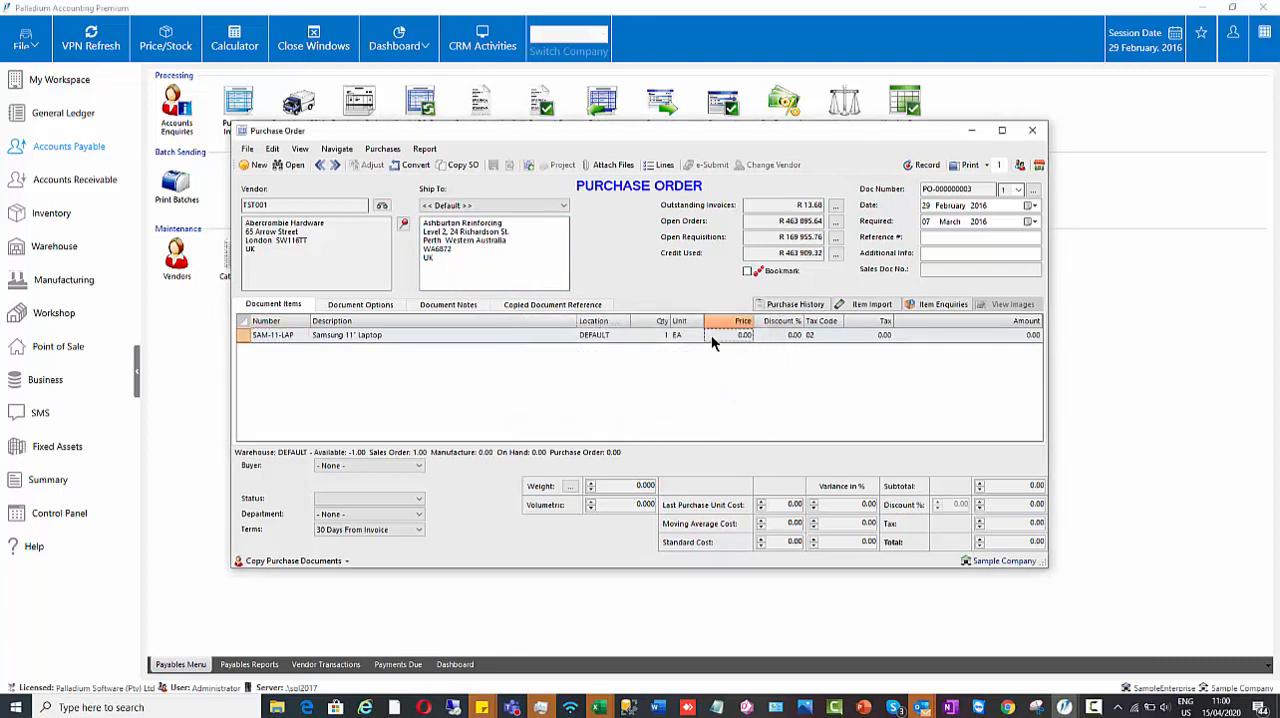
type("8000")
left_click(920, 165)
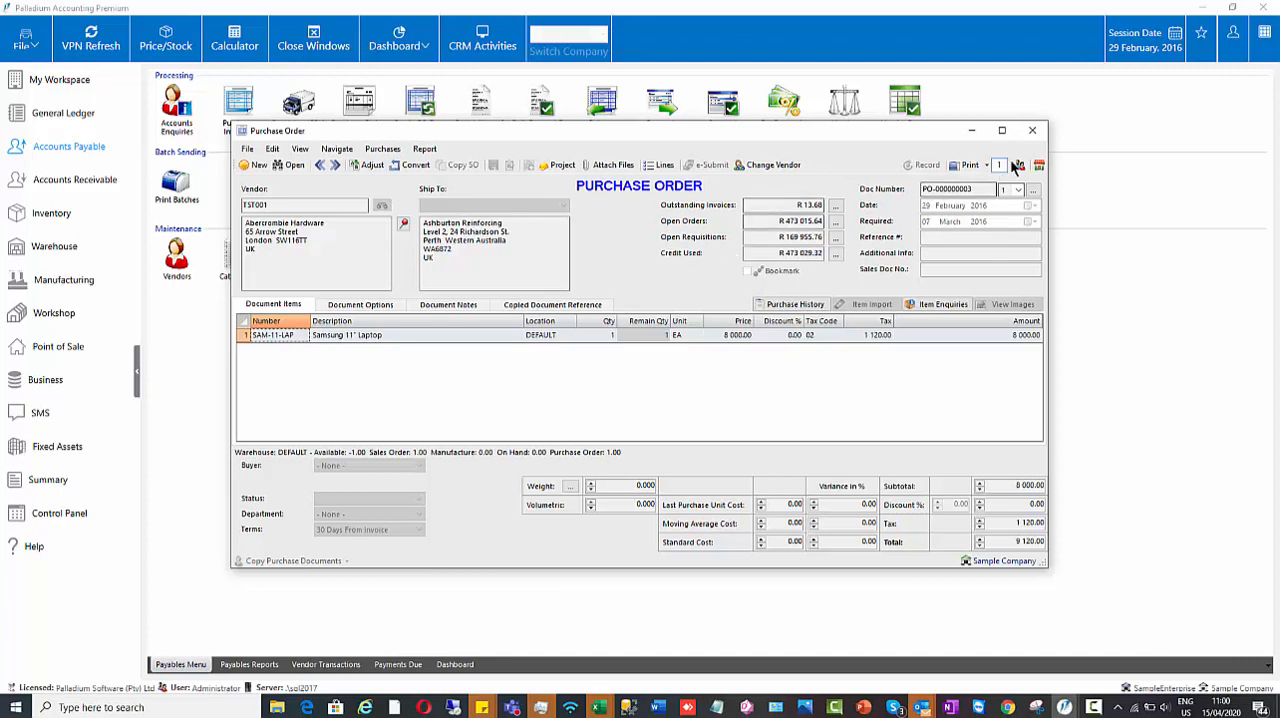
left_click(1032, 131)
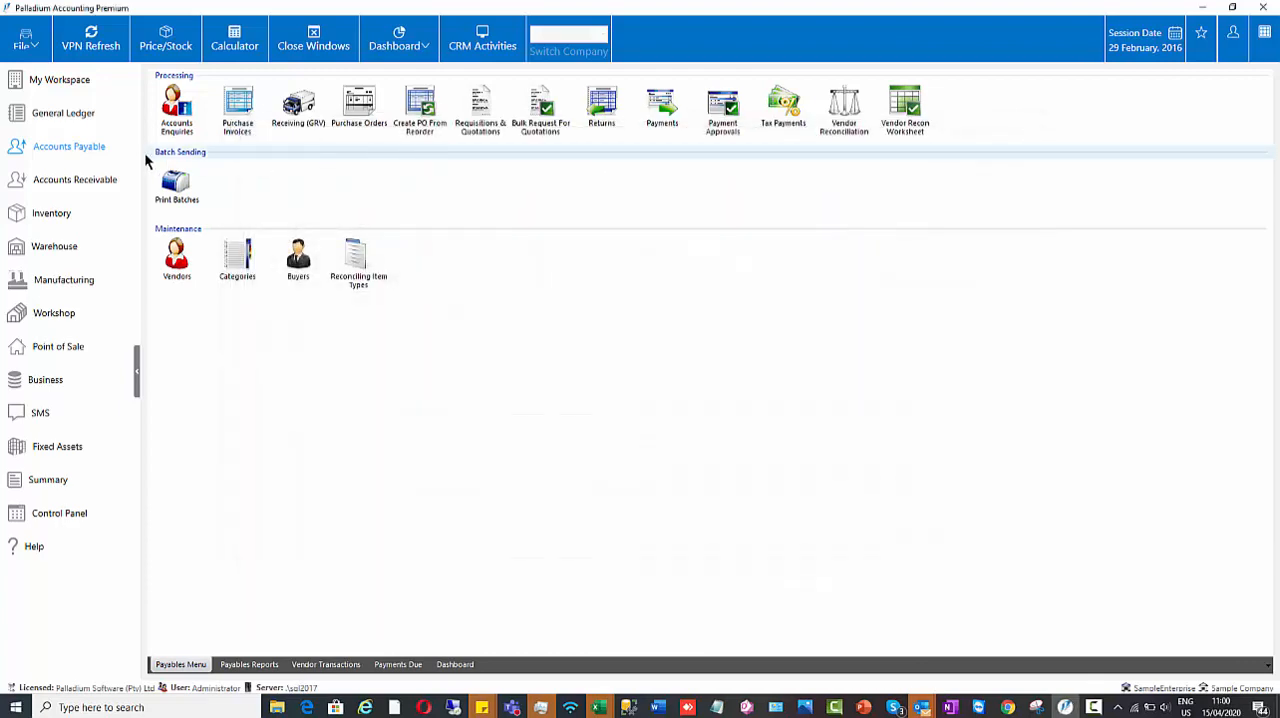
Step: Load the Abercrombie Hardware purchase order into a new goods receipt (GRV) and record the receipt of the laptop
left_click(300, 108)
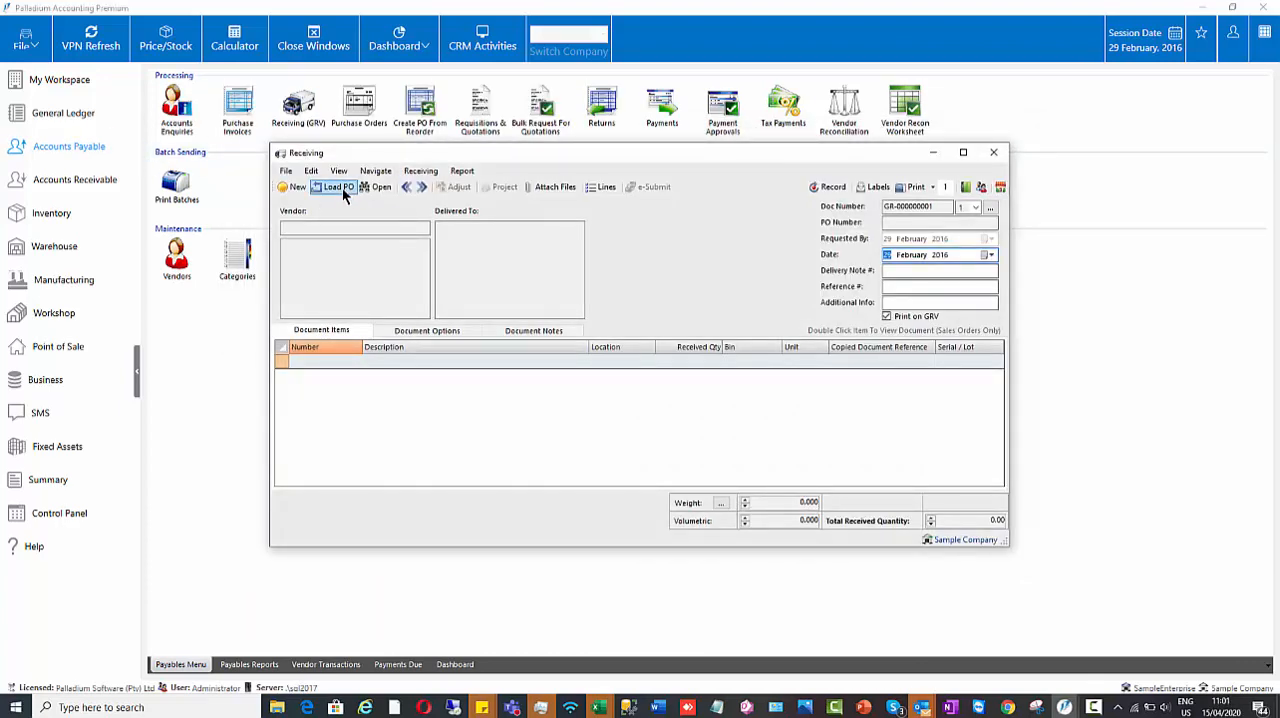
left_click(342, 187)
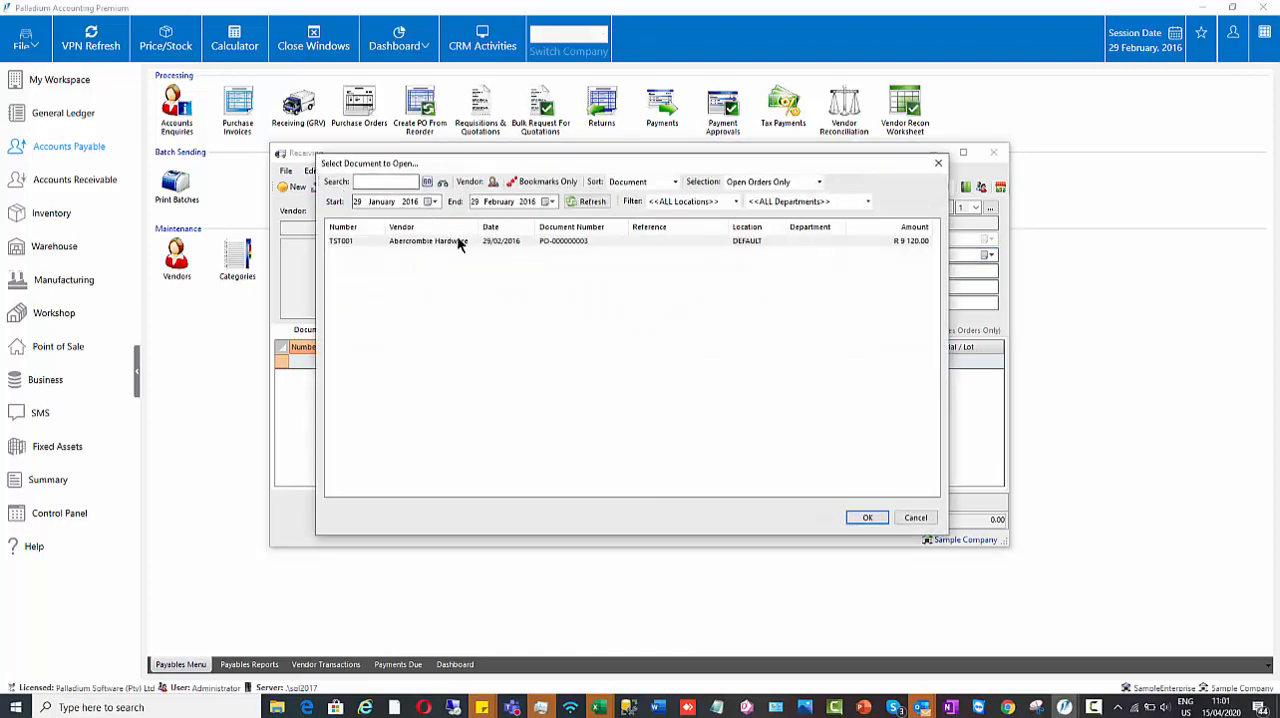
double_click(457, 240)
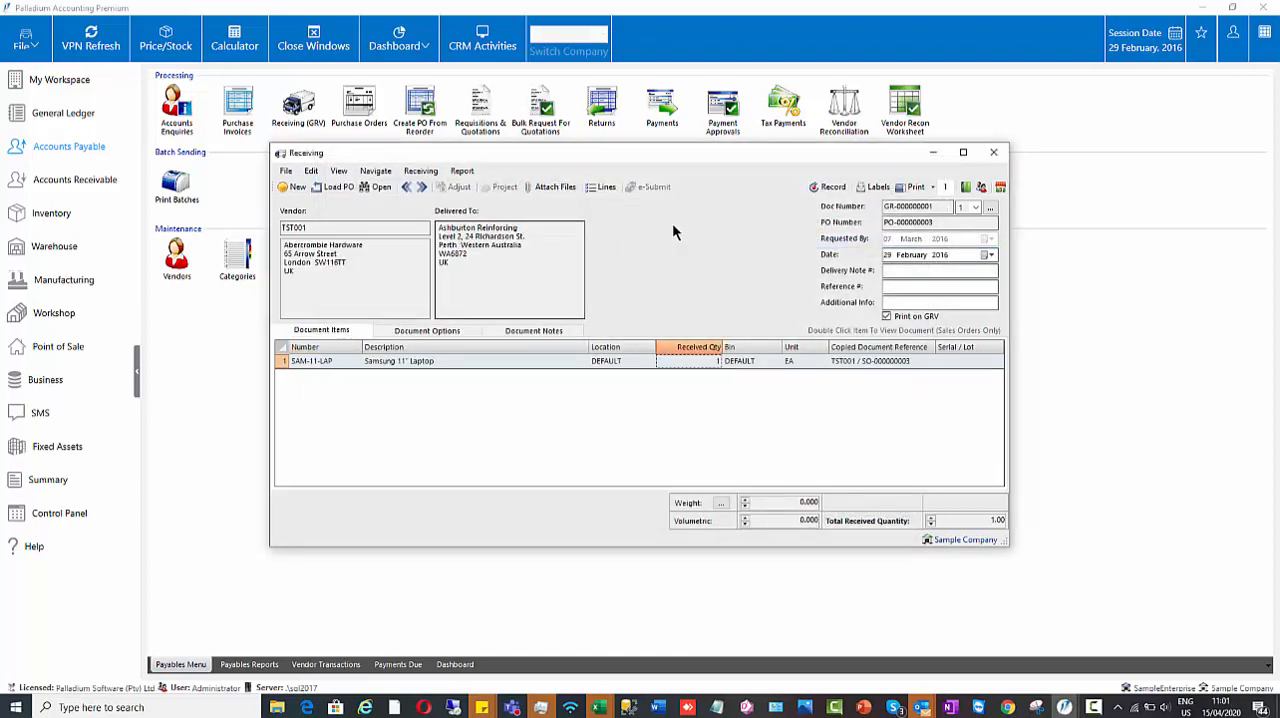
left_click(833, 188)
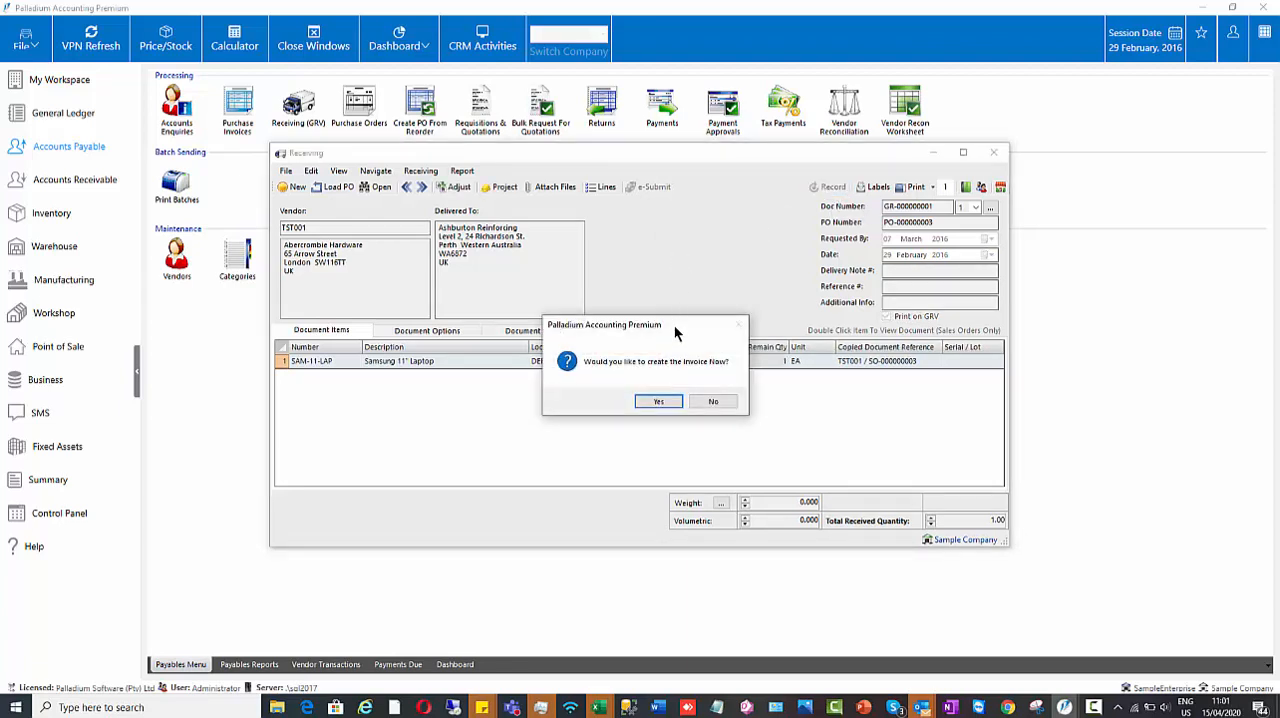
Step: Create the customer's sales invoice directly from the goods receipt, record it, and move its window down to uncover the receiving document
left_click_drag(676, 329, 667, 413)
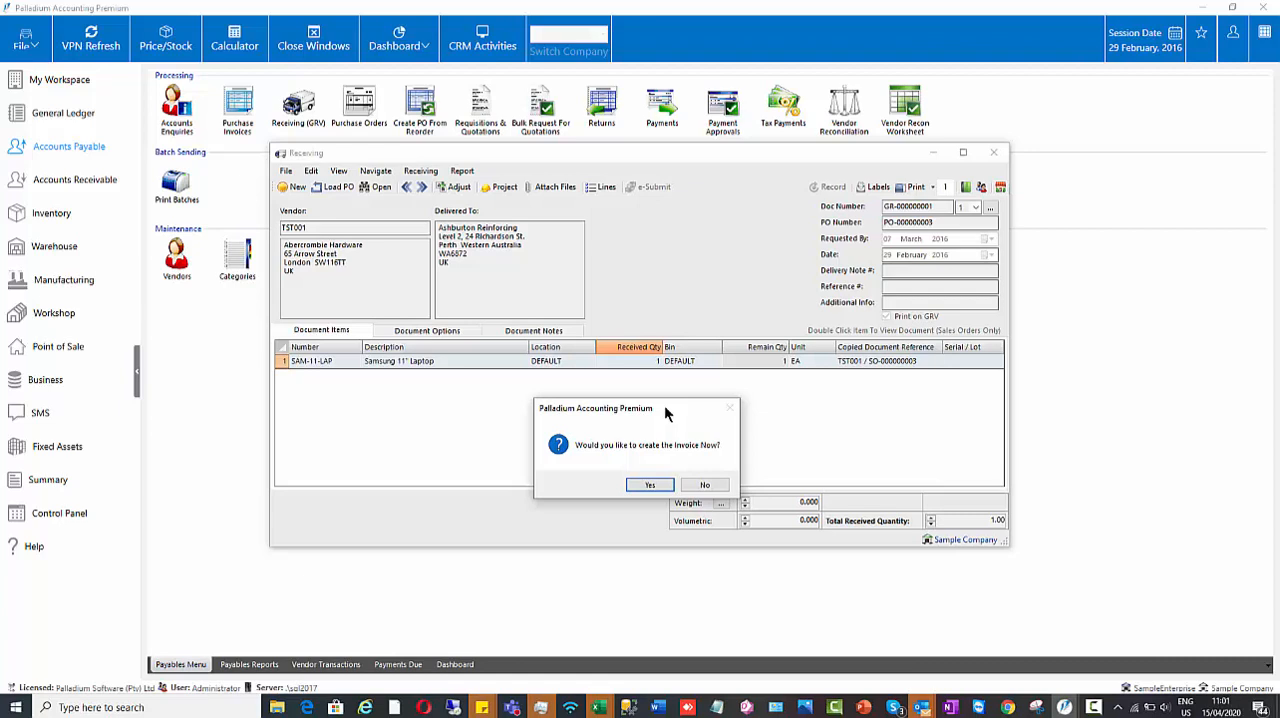
left_click(651, 486)
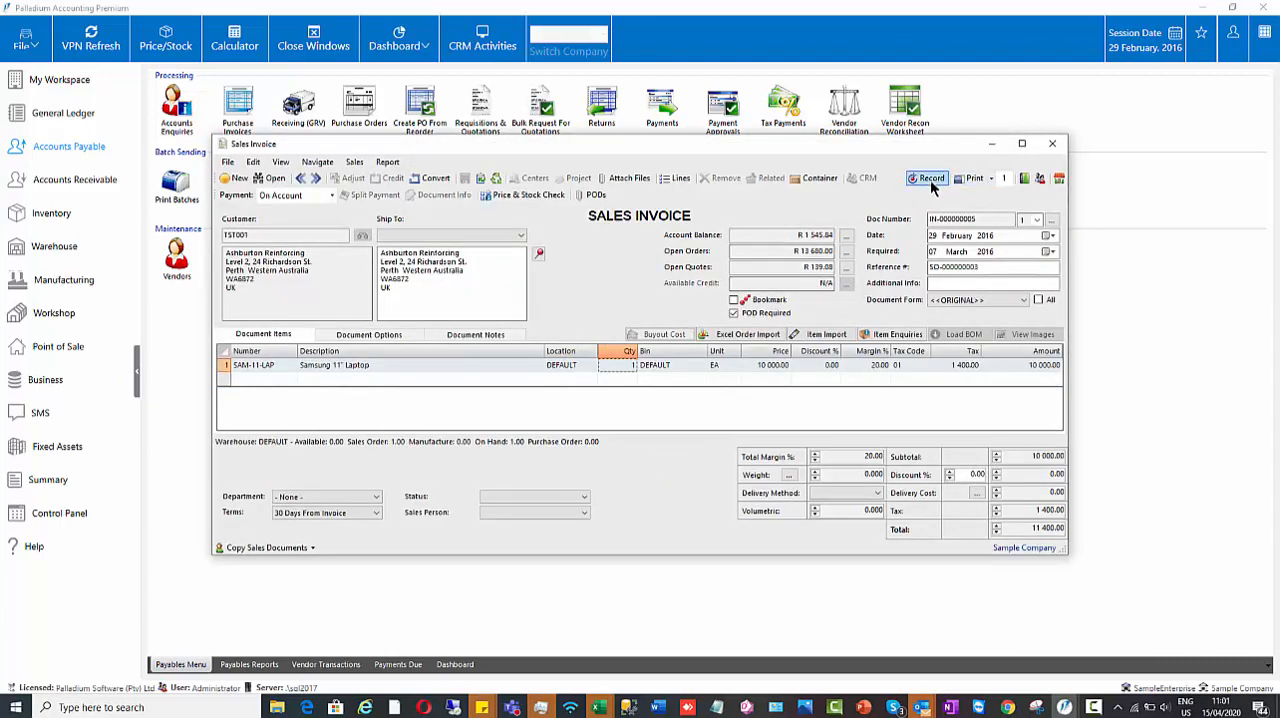
left_click(931, 181)
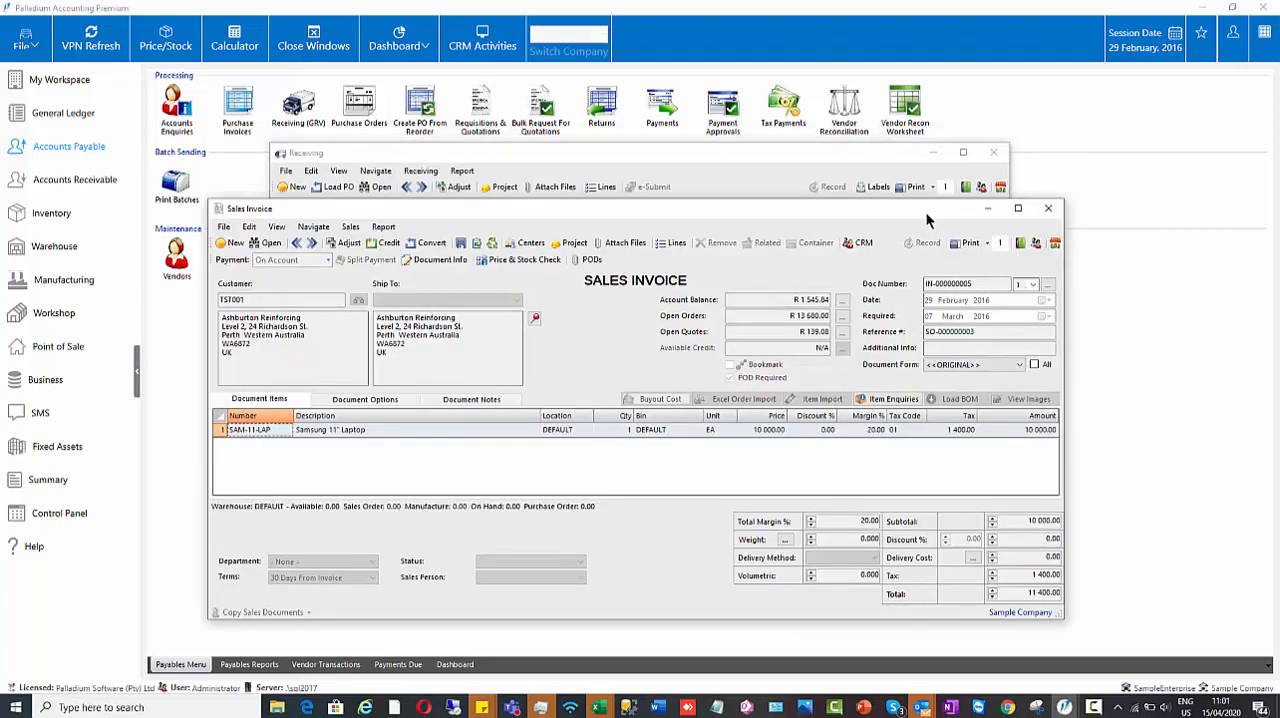
mouse_move(926, 219)
left_mouse_down()
mouse_move(950, 443)
mouse_move(949, 231)
mouse_move(930, 222)
left_mouse_up()
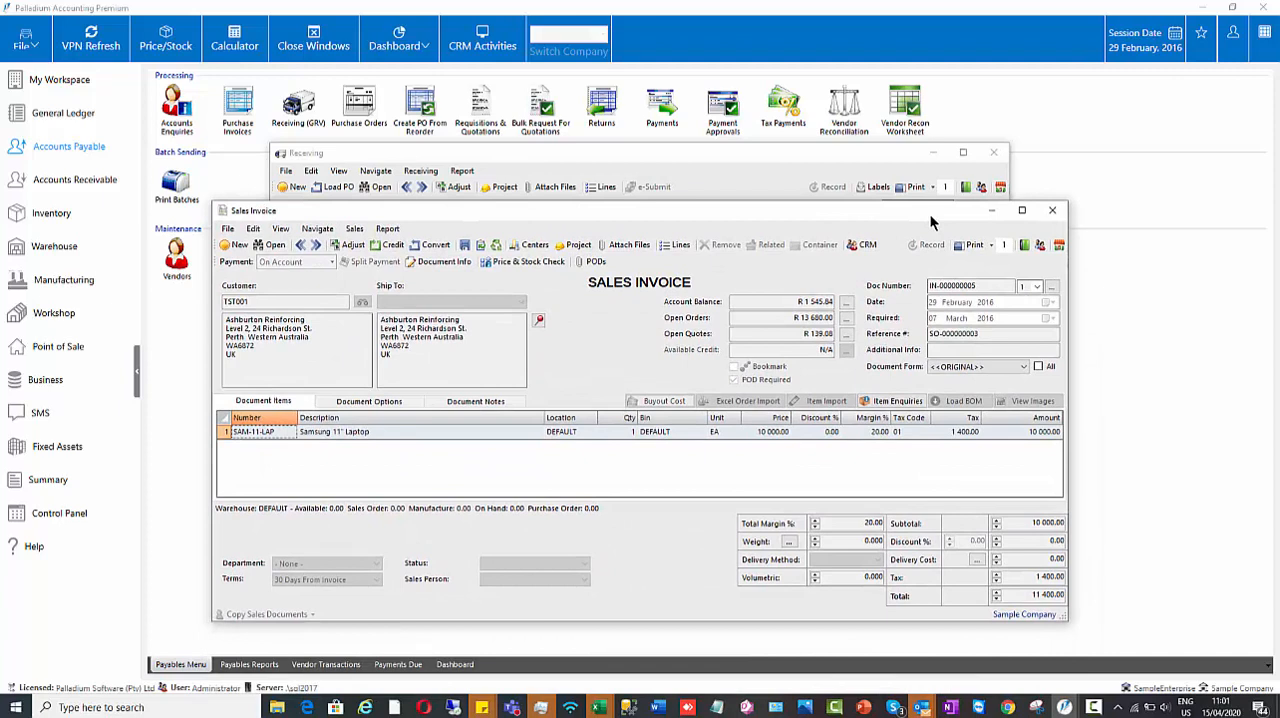